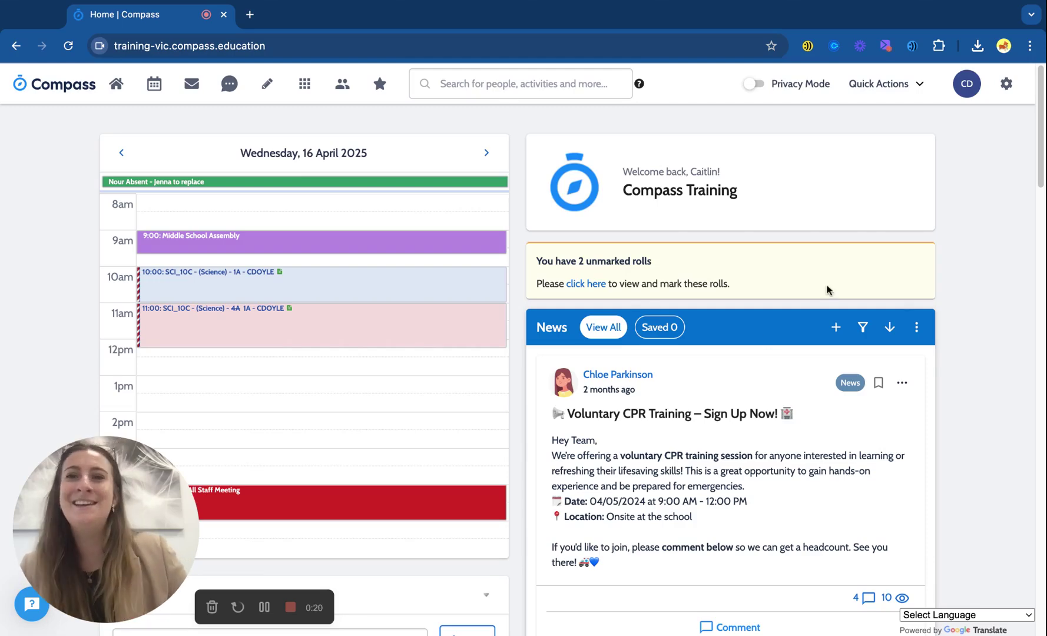
Open the Location Manager from Administration Tools and select the Classroom 1A location
click(1006, 85)
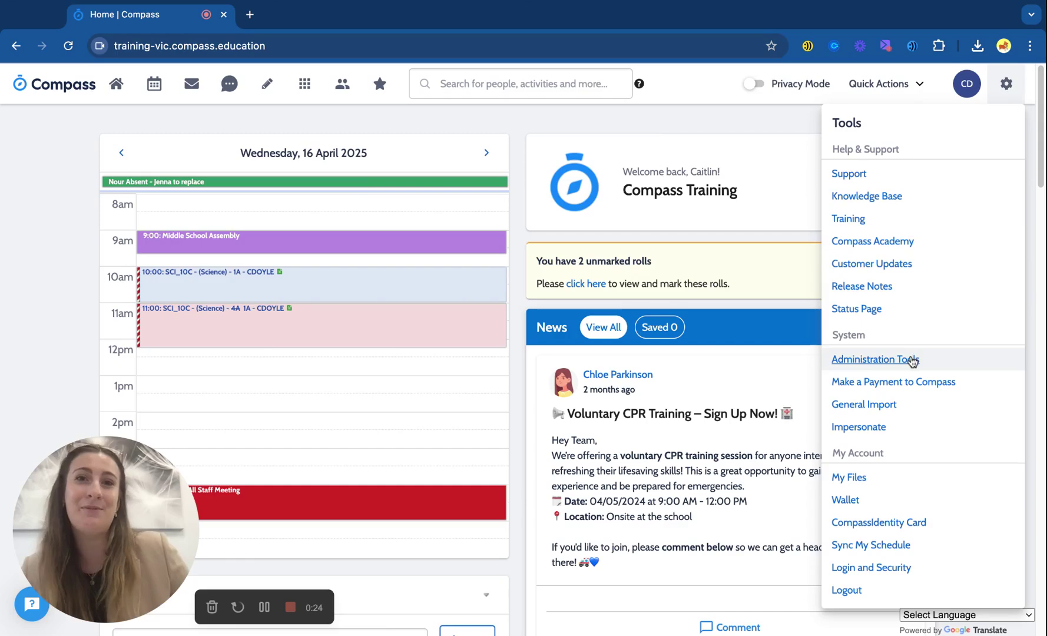
click(893, 360)
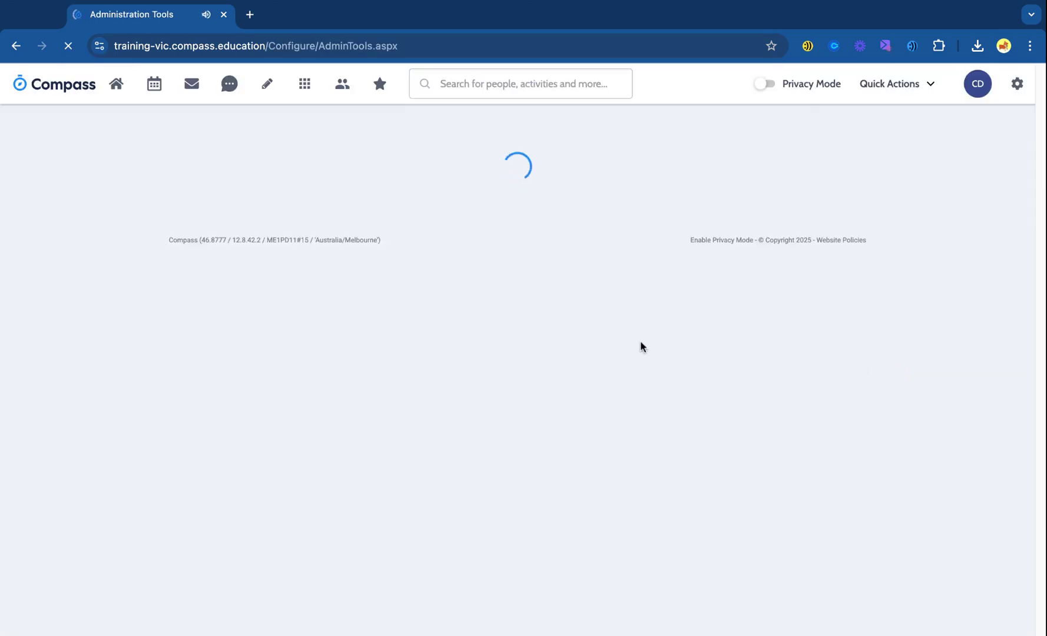
scroll(505, 290, down, 8)
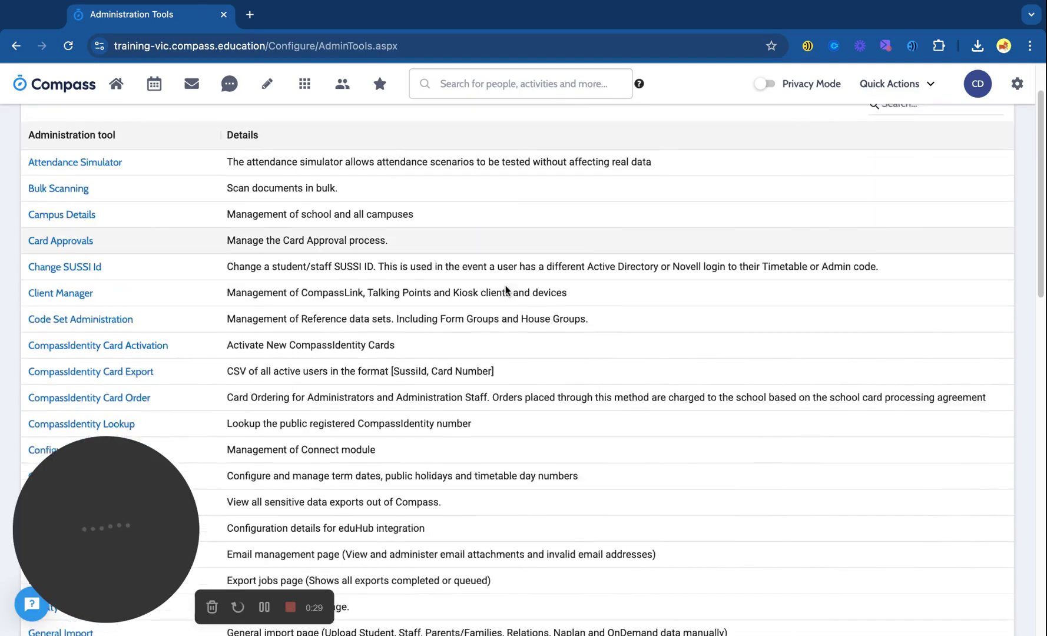
click(61, 360)
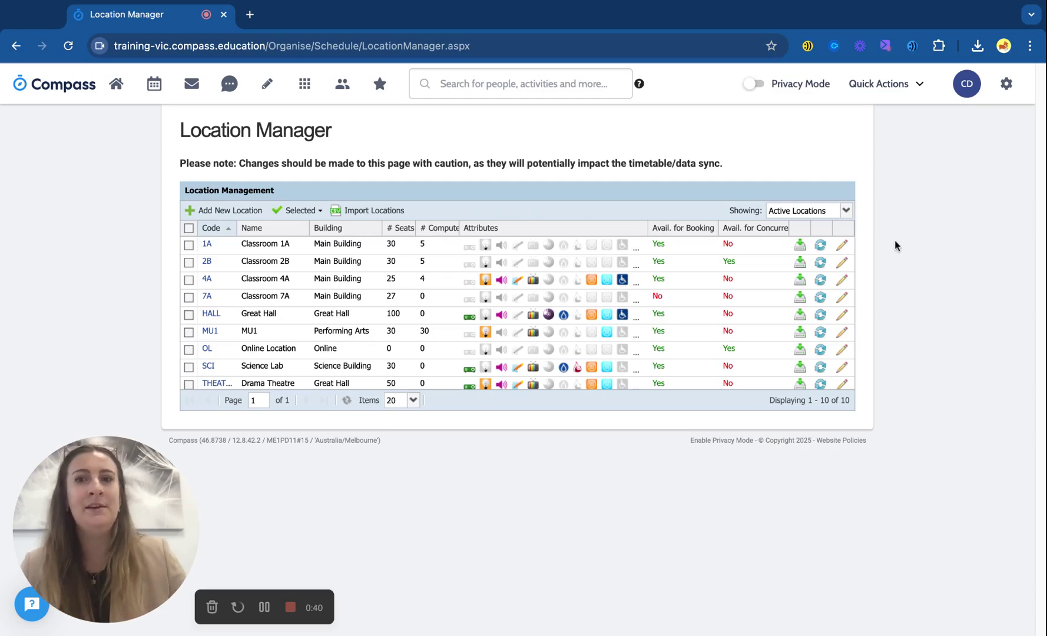
click(426, 246)
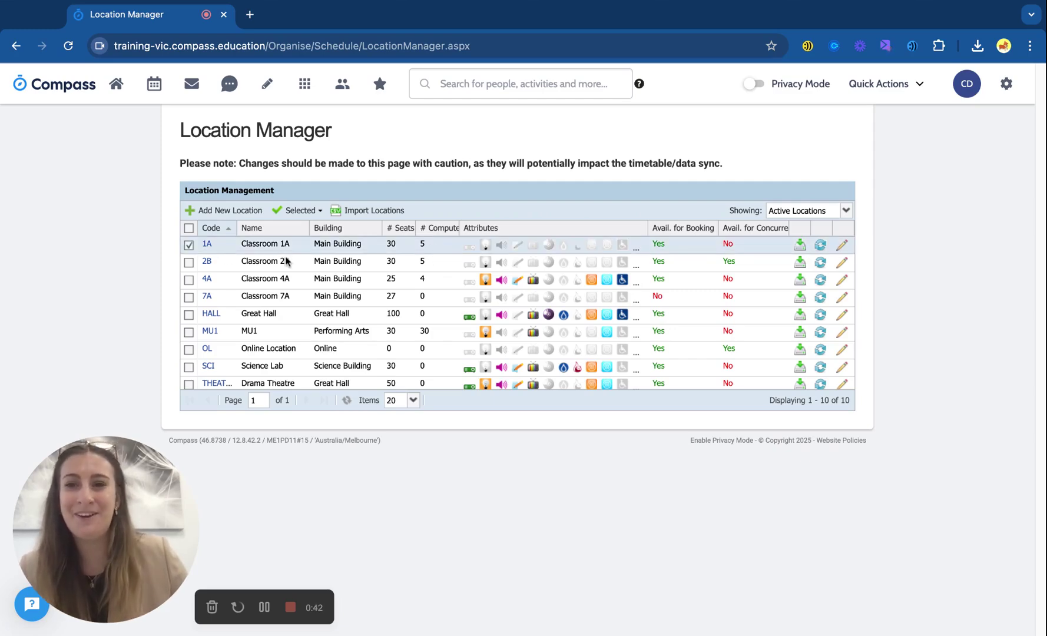
Edit Classroom 1A and show its Standard and U-Shaped room layouts
click(842, 246)
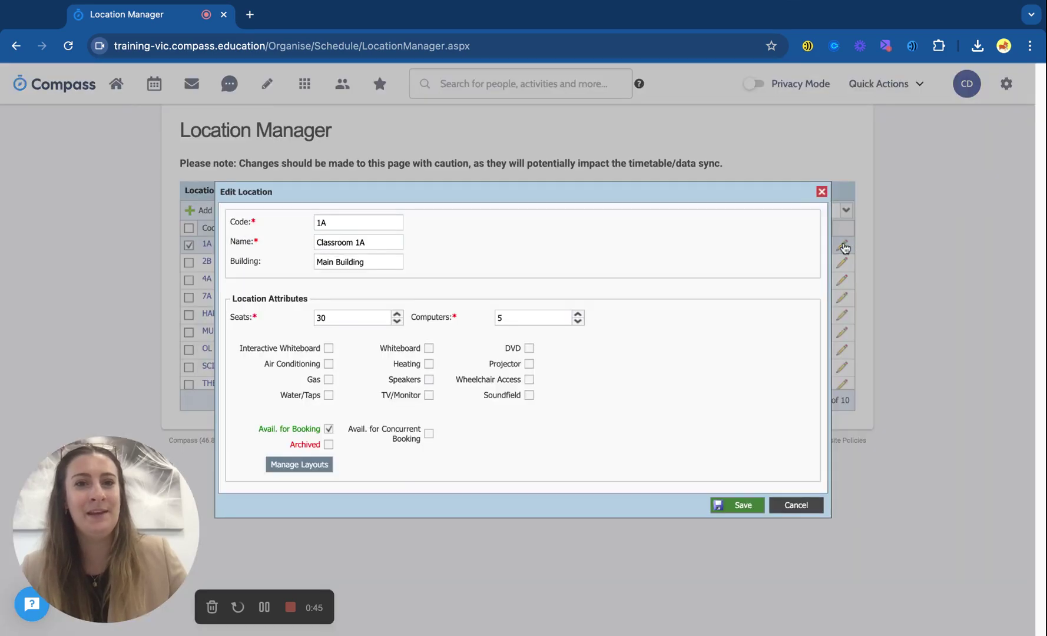
click(300, 468)
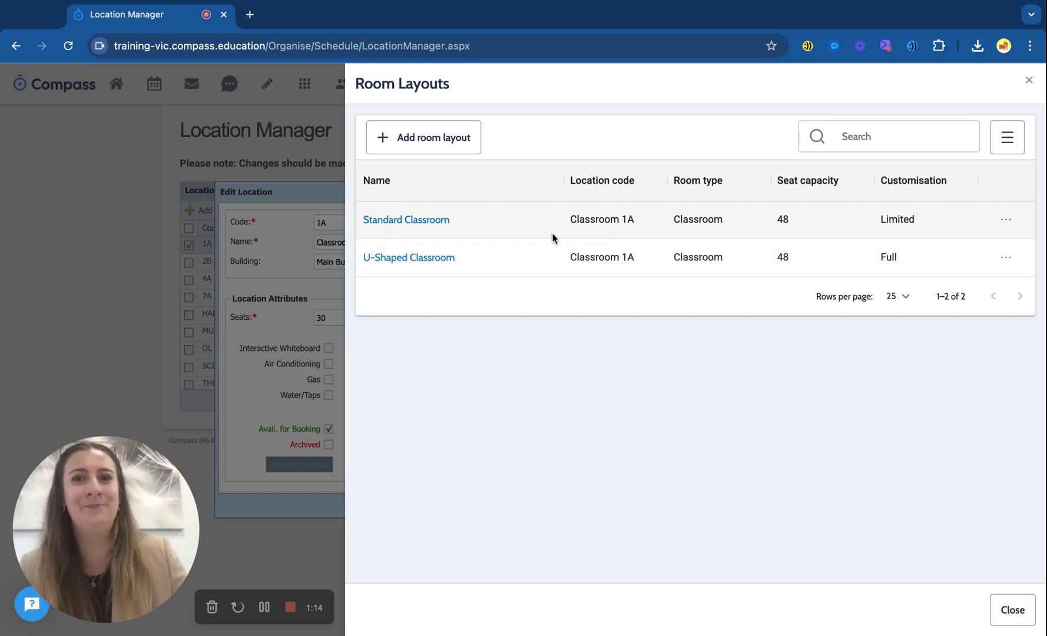
Open the Standard Classroom layout and inspect the seat options for an empty tile
click(391, 222)
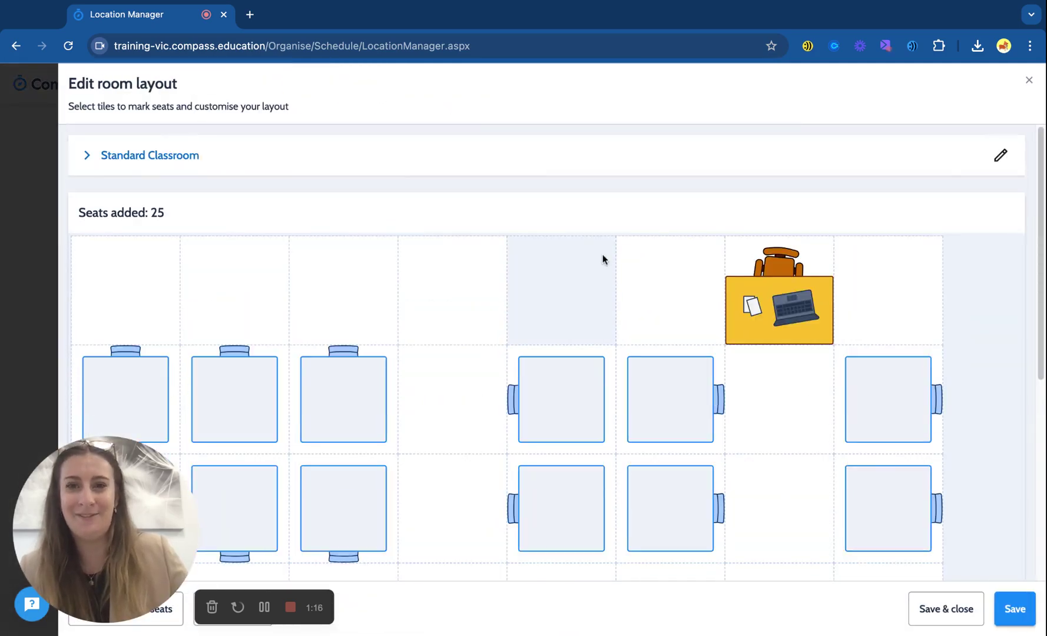
scroll(589, 262, down, 2)
scroll(995, 246, down, 3)
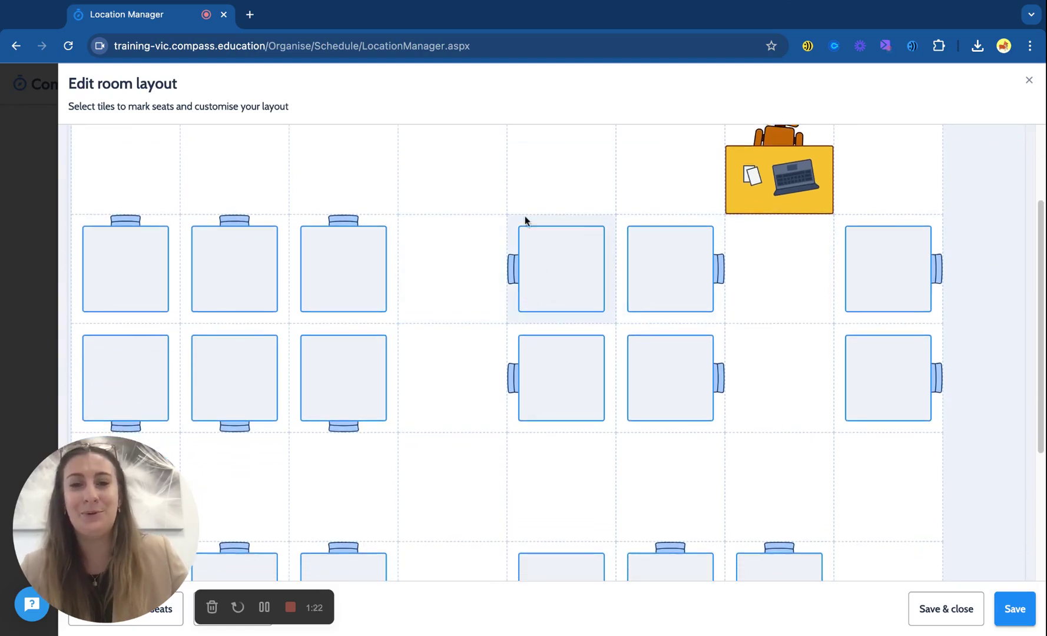
click(450, 168)
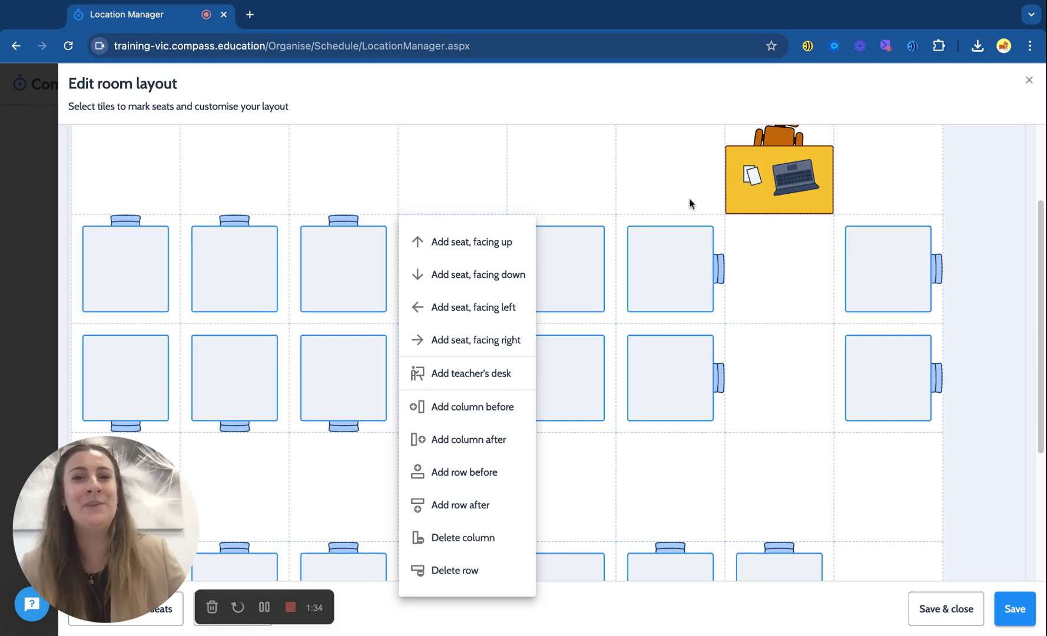
scroll(650, 189, up, 1)
Replace one seat with a left-facing seat and save the Standard Classroom layout
right_click(567, 291)
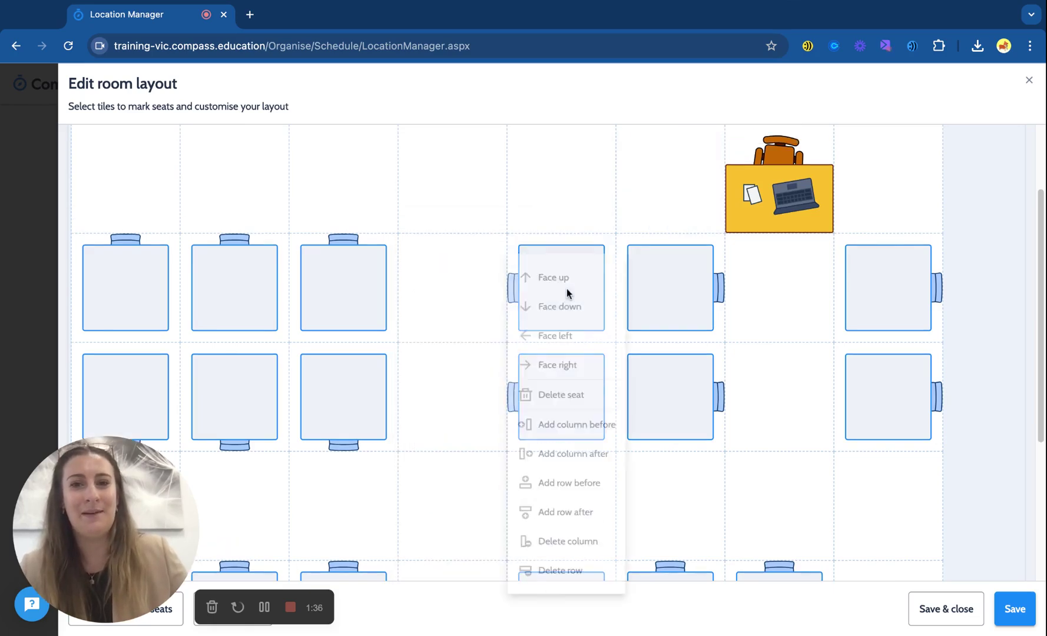
click(568, 402)
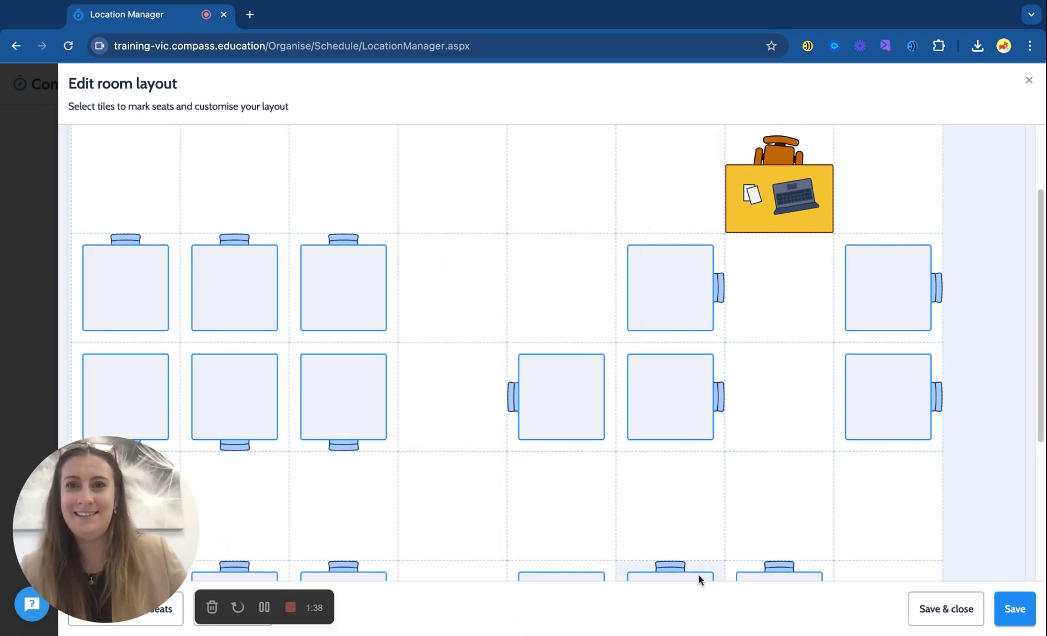
right_click(570, 303)
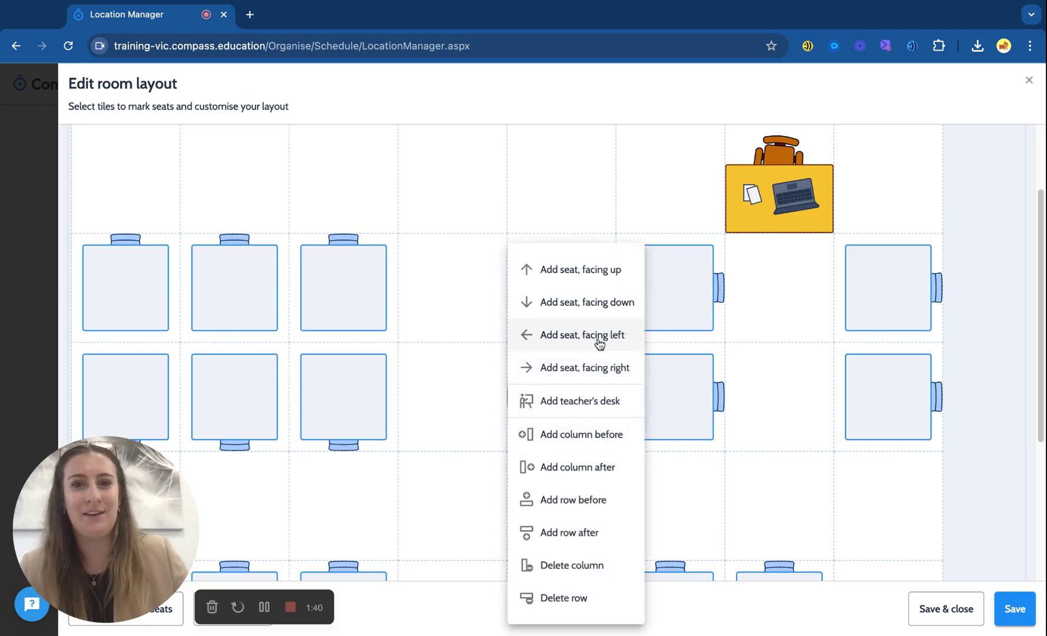
click(599, 369)
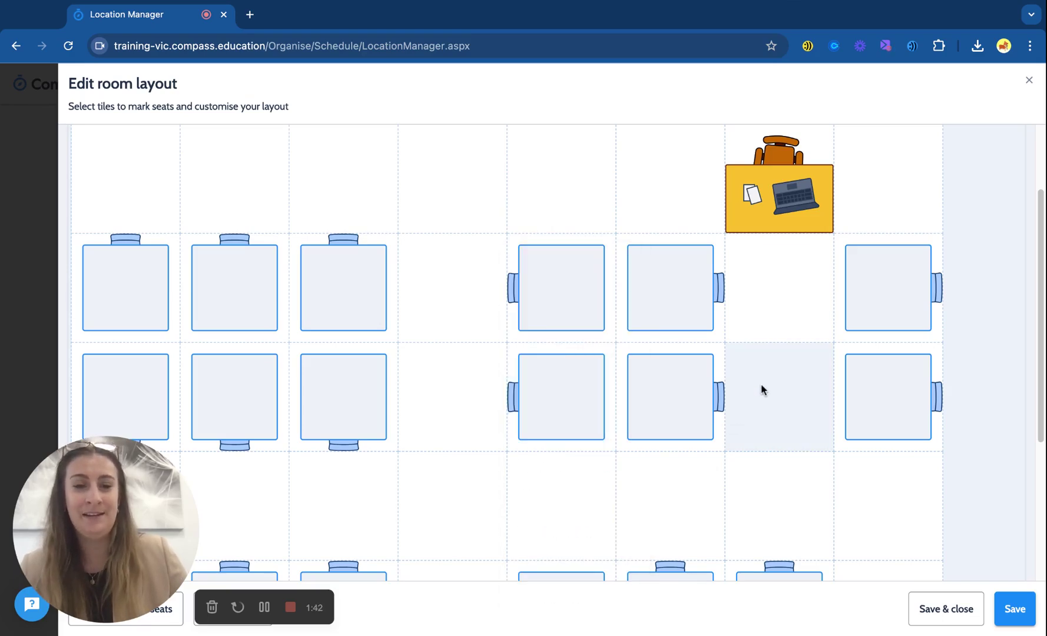
scroll(761, 389, down, 5)
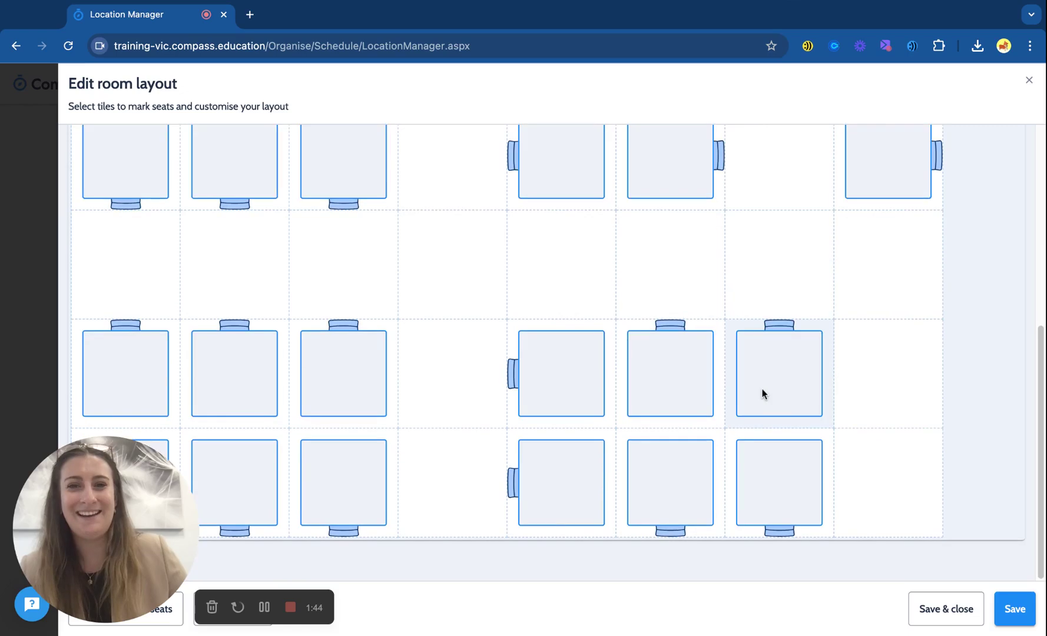
scroll(849, 406, up, 5)
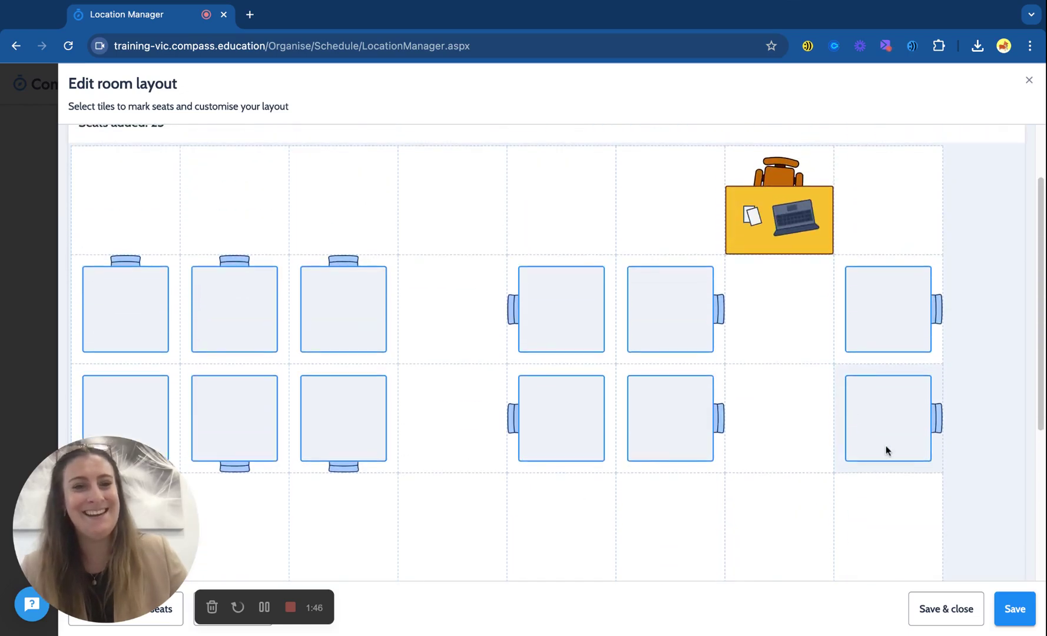
click(1014, 608)
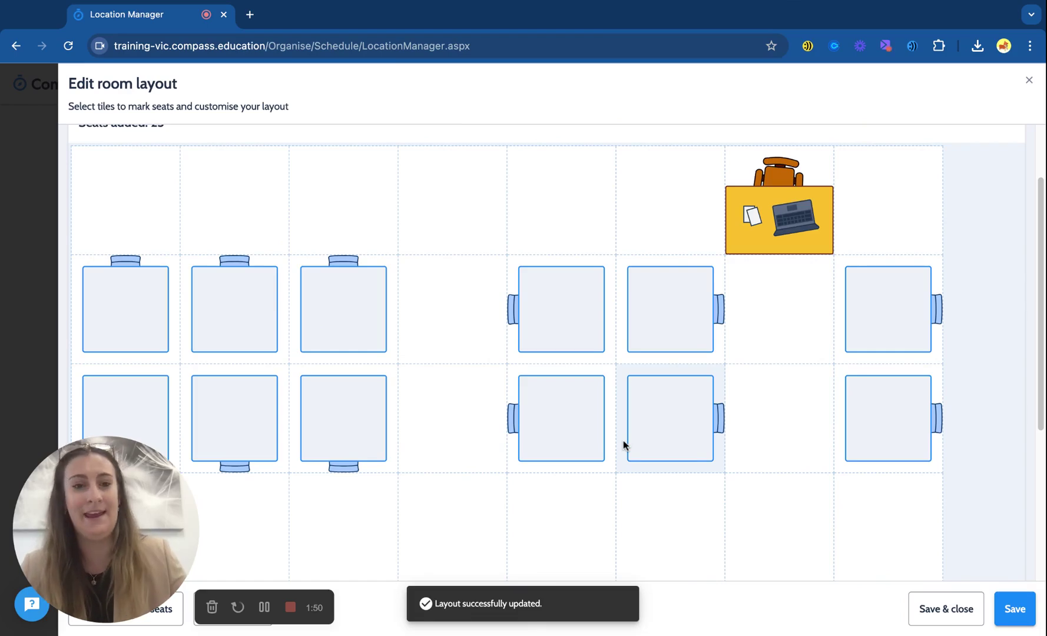
Close the layout editor, layout list and Classroom 1A window, returning to the home calendar
click(1028, 81)
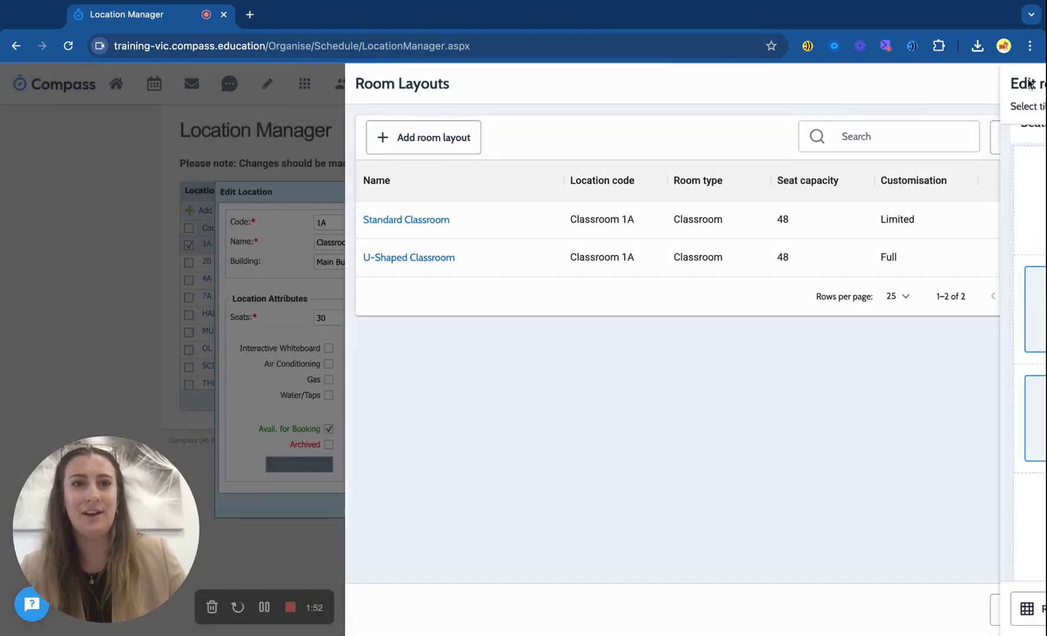
click(1011, 611)
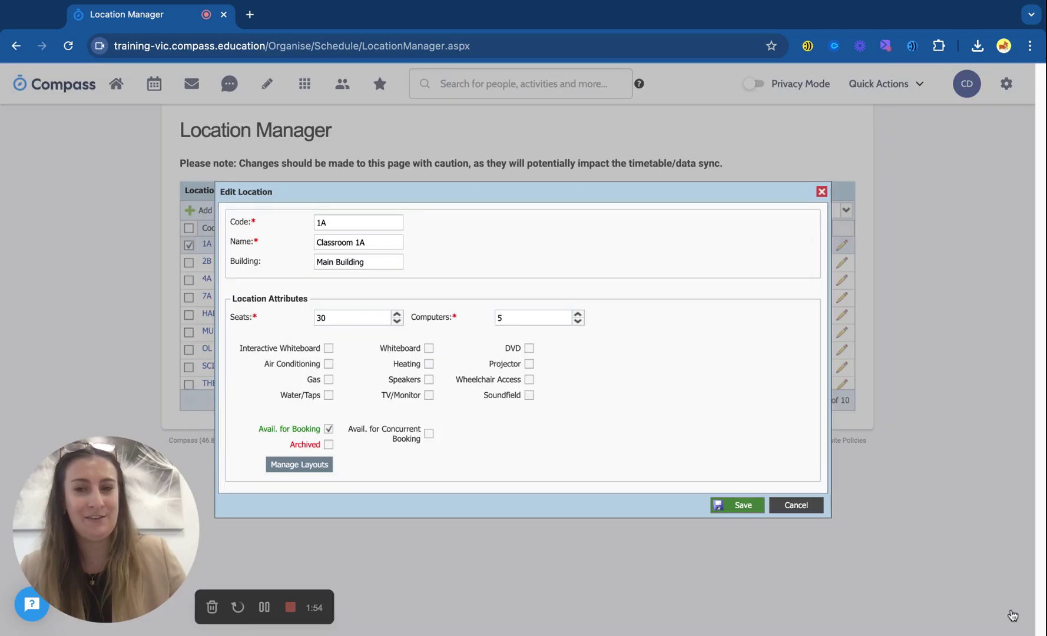
click(821, 192)
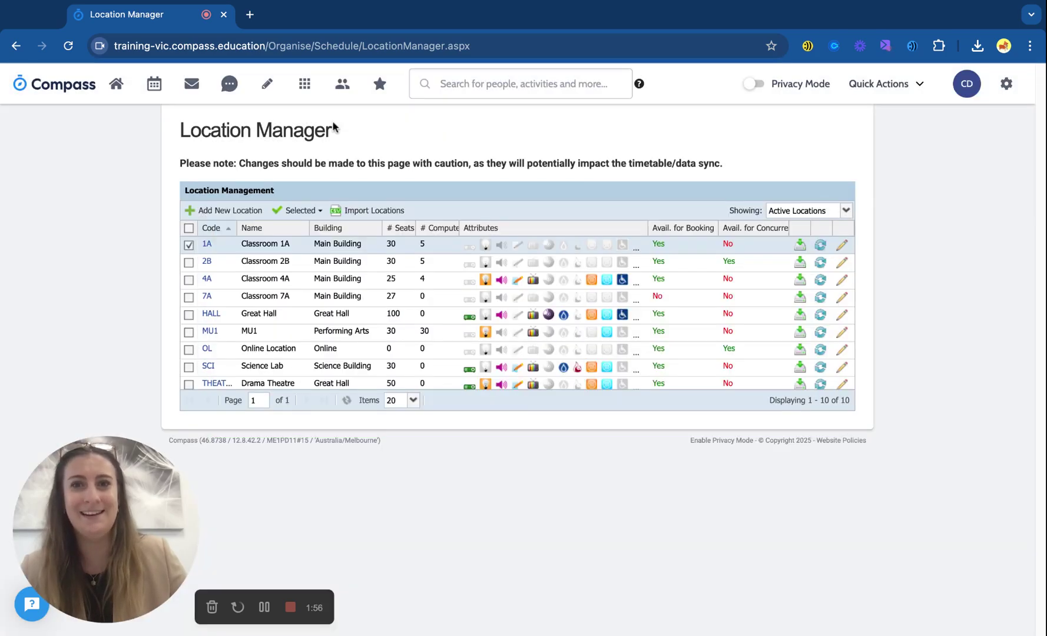
click(117, 87)
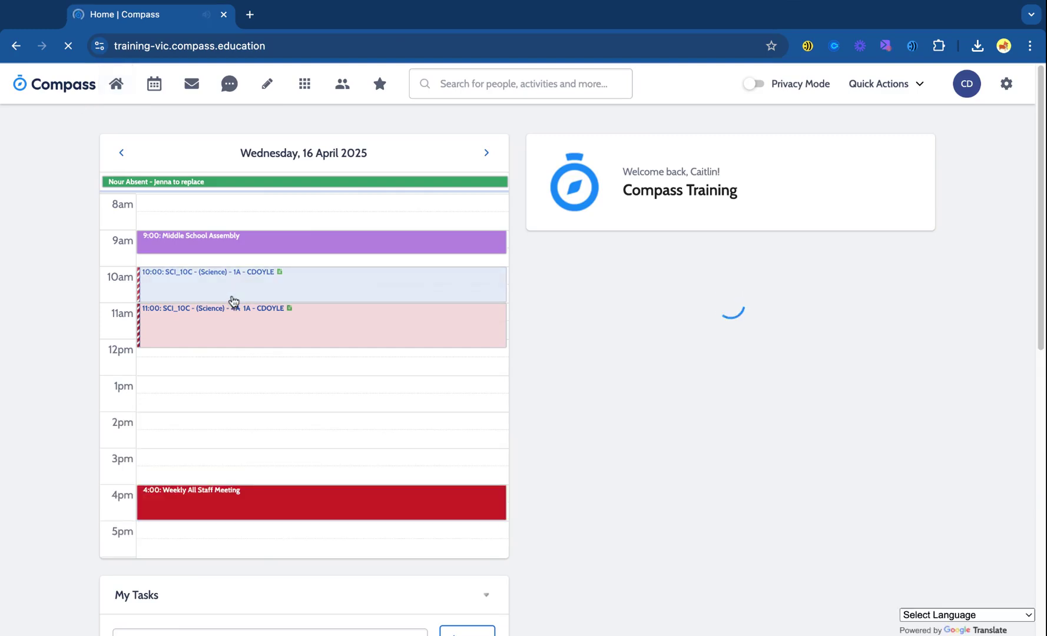
Open the 10:00 SCI_10C Science session and start a seating plan from its Attributes
mouse_move(318, 290)
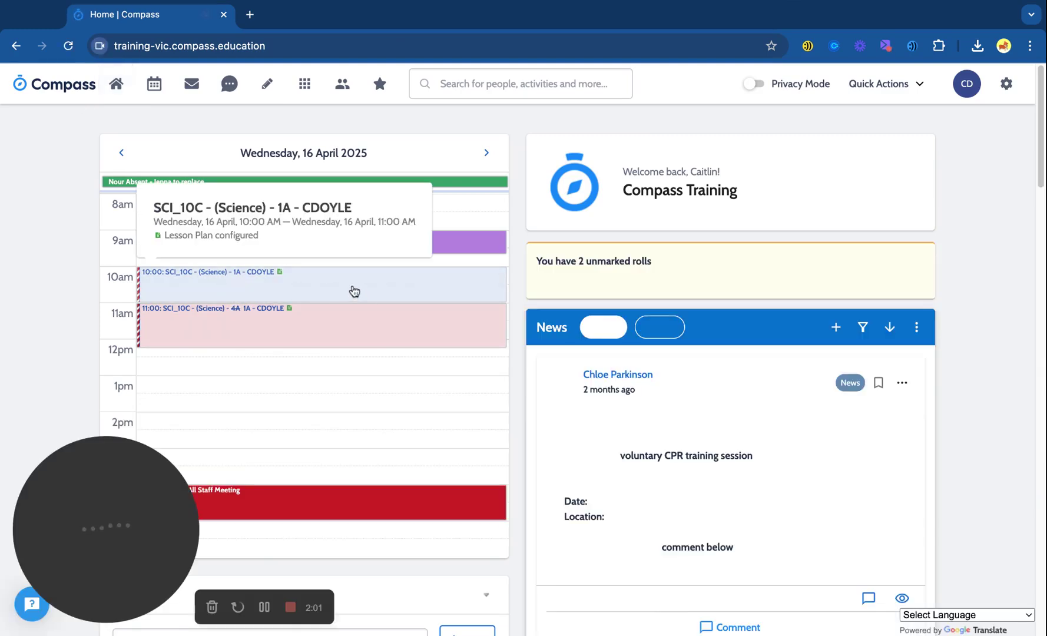
click(354, 291)
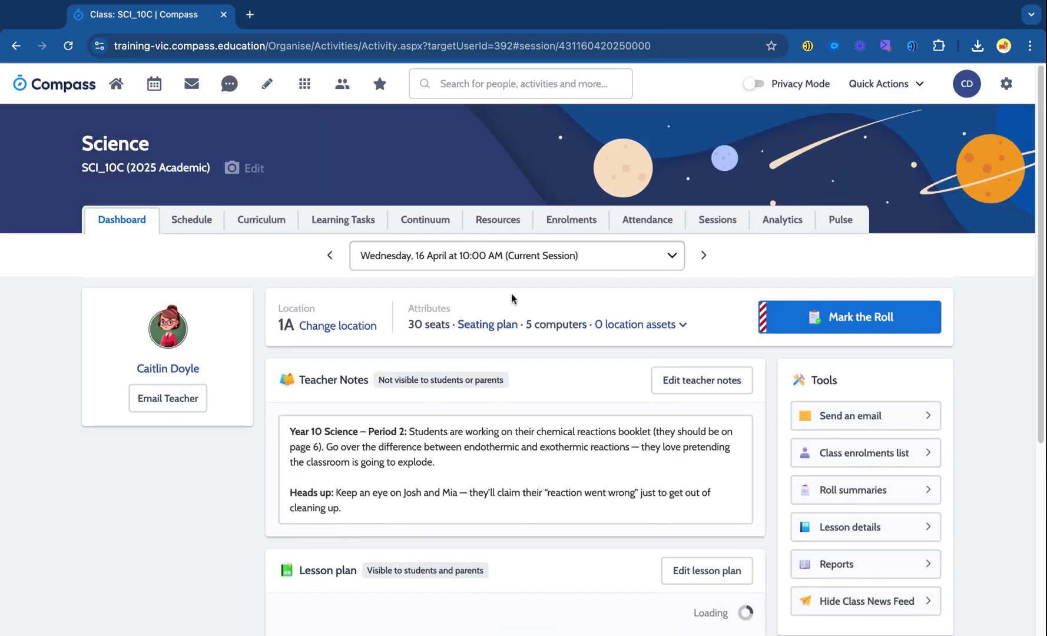
scroll(512, 306, down, 1)
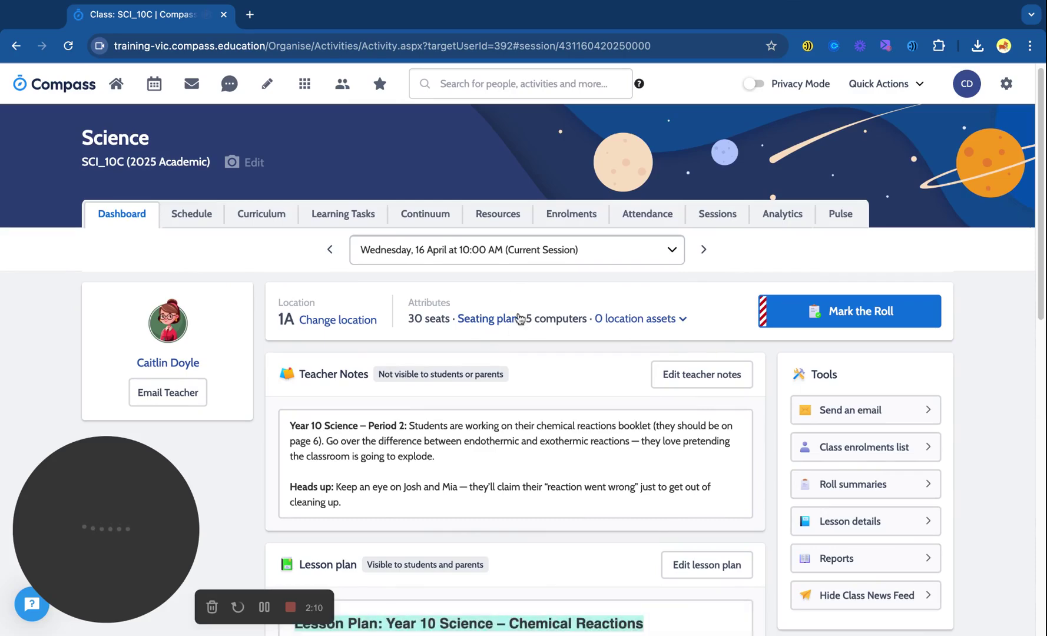
click(488, 319)
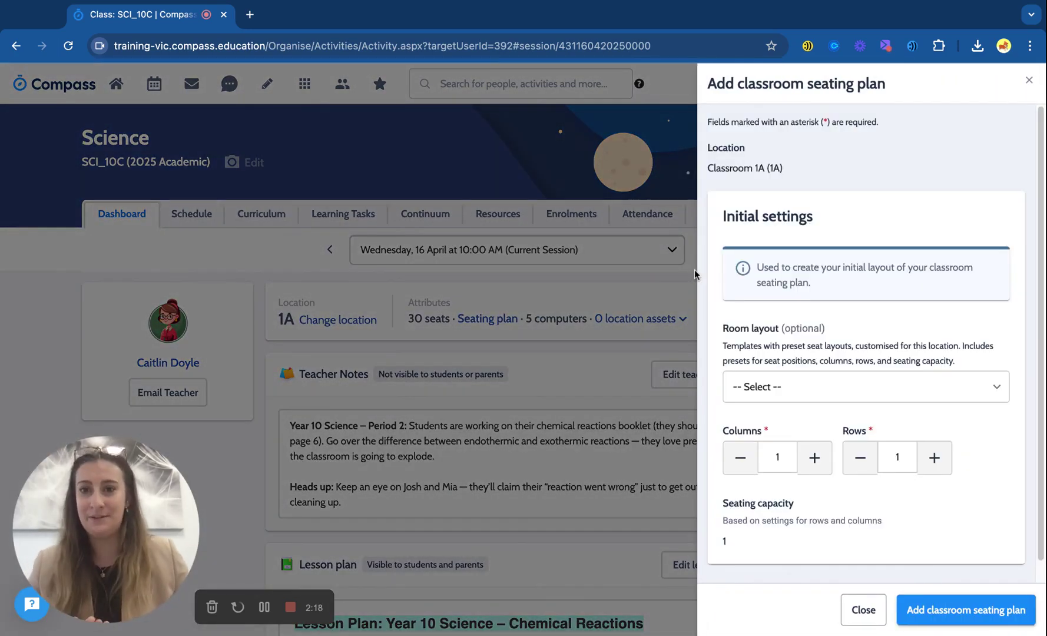
Add a 48-seat SCI_10C seating plan based on the Standard Classroom layout
click(811, 399)
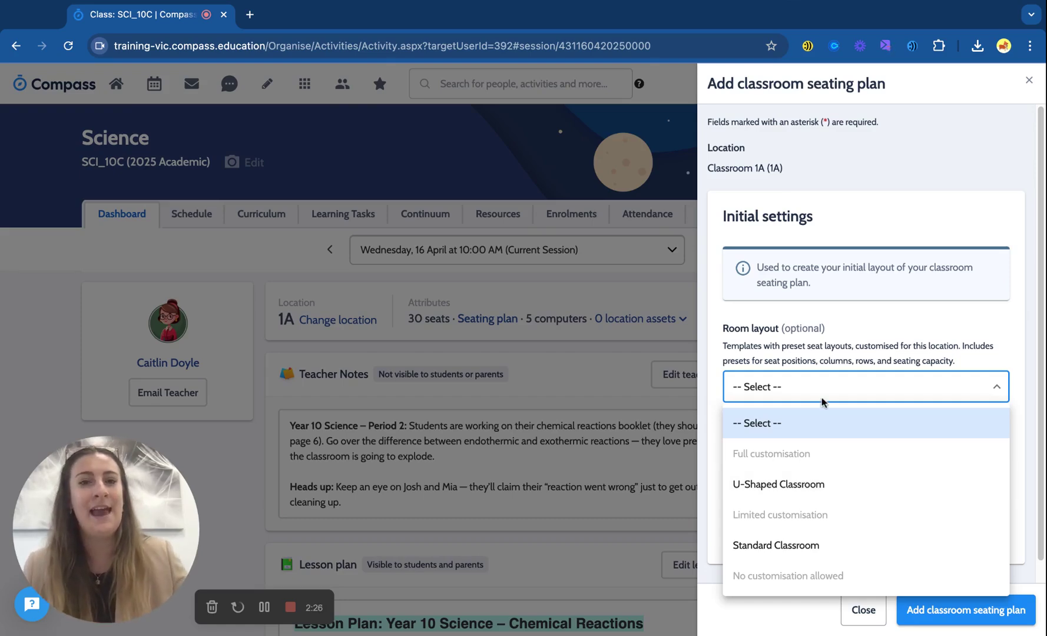
click(859, 353)
scroll(801, 432, down, 1)
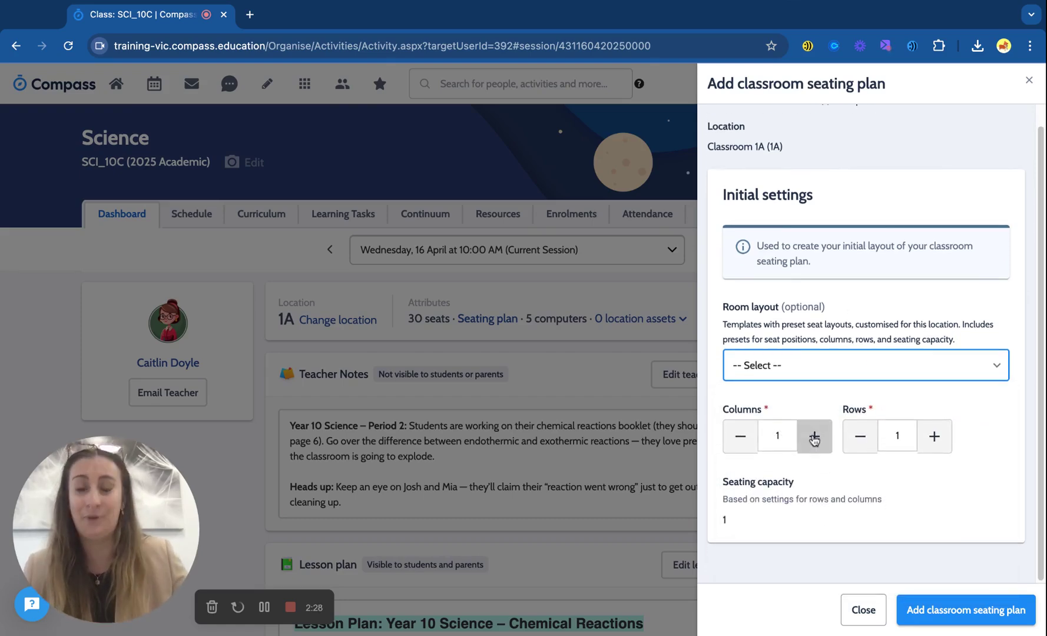
click(813, 439)
click(814, 441)
click(814, 442)
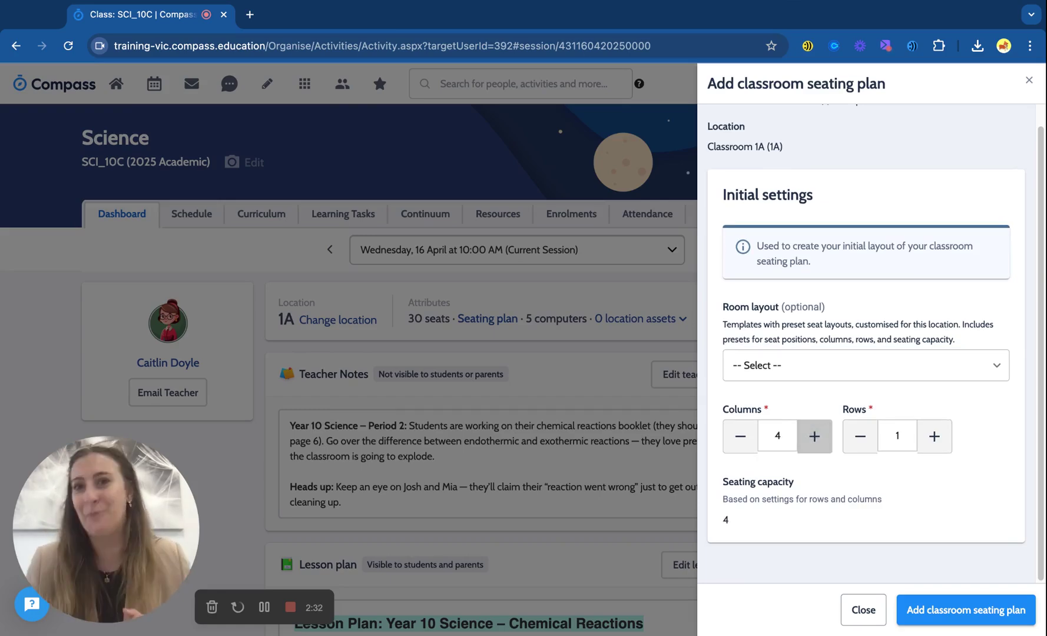
click(861, 364)
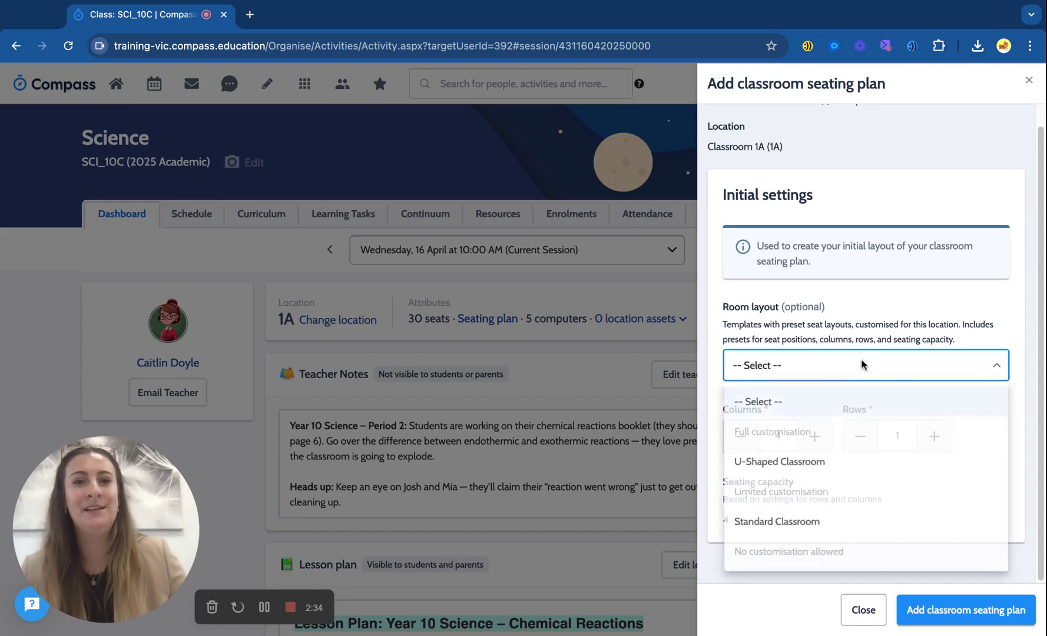
click(822, 526)
click(953, 610)
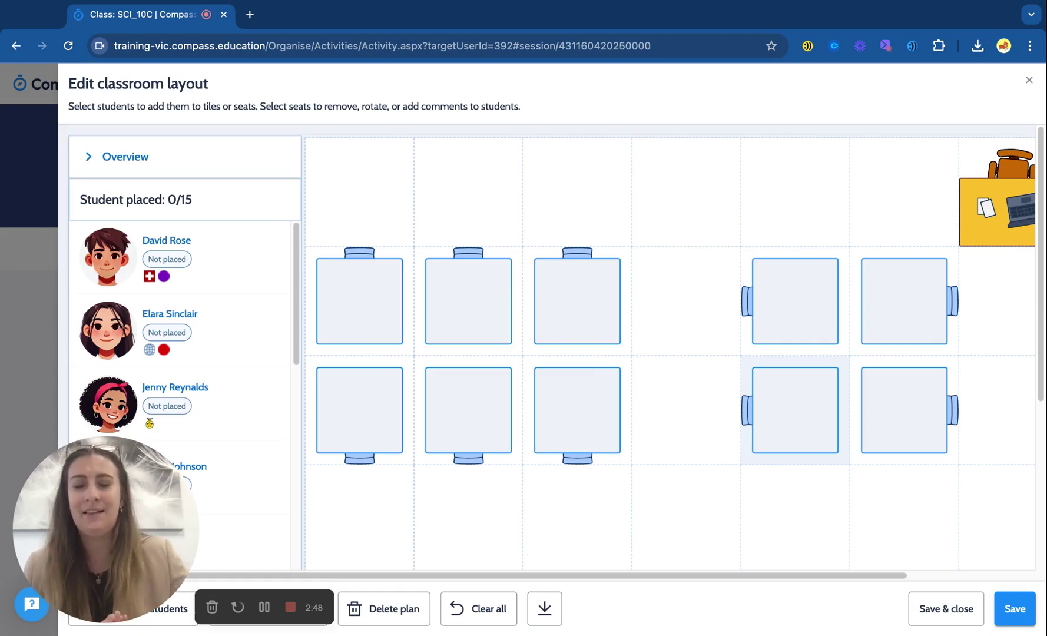
Seat one student at the top-right desk and another at the bottom-right desk
scroll(194, 268, down, 1)
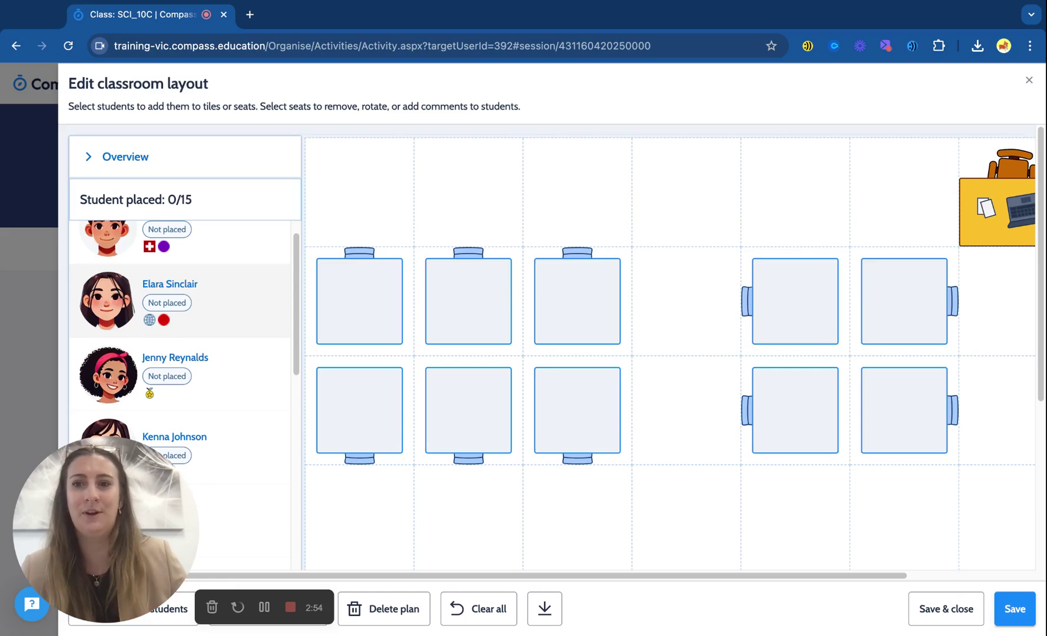
scroll(208, 297, up, 1)
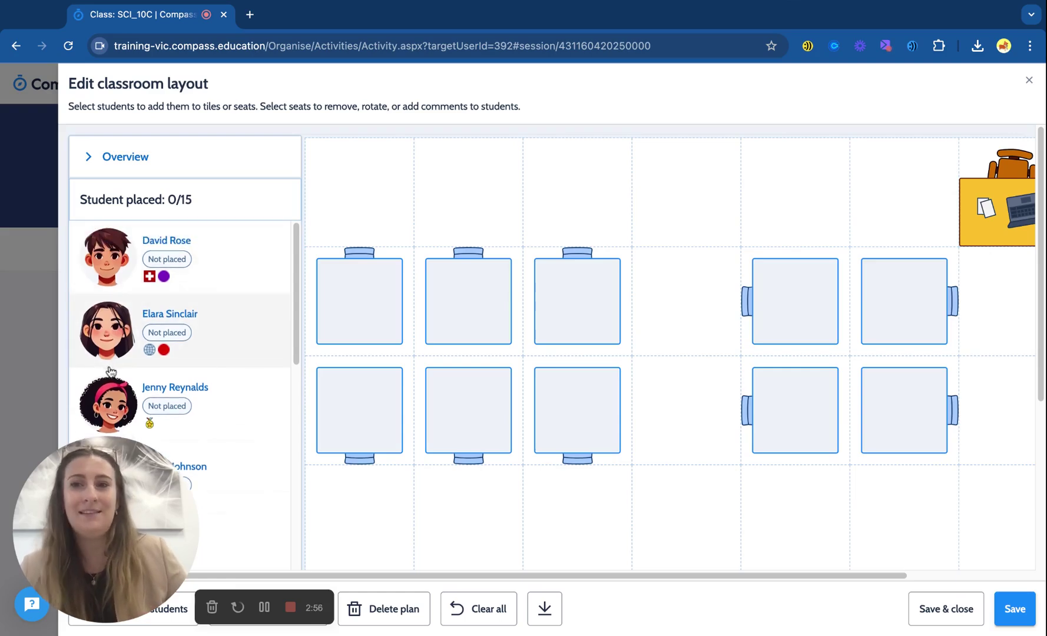
click(209, 270)
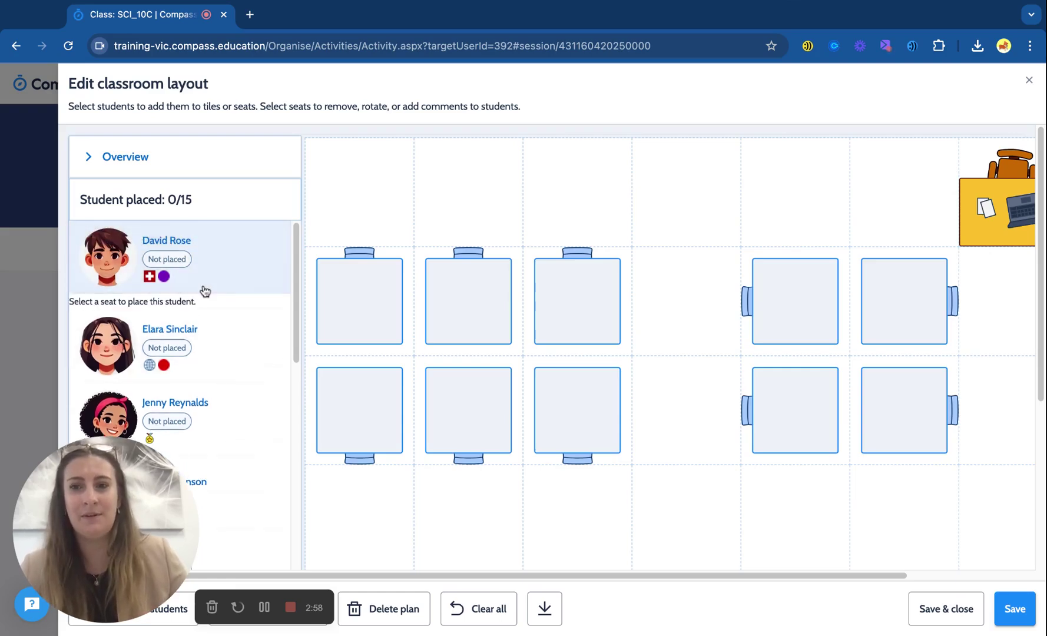
click(891, 305)
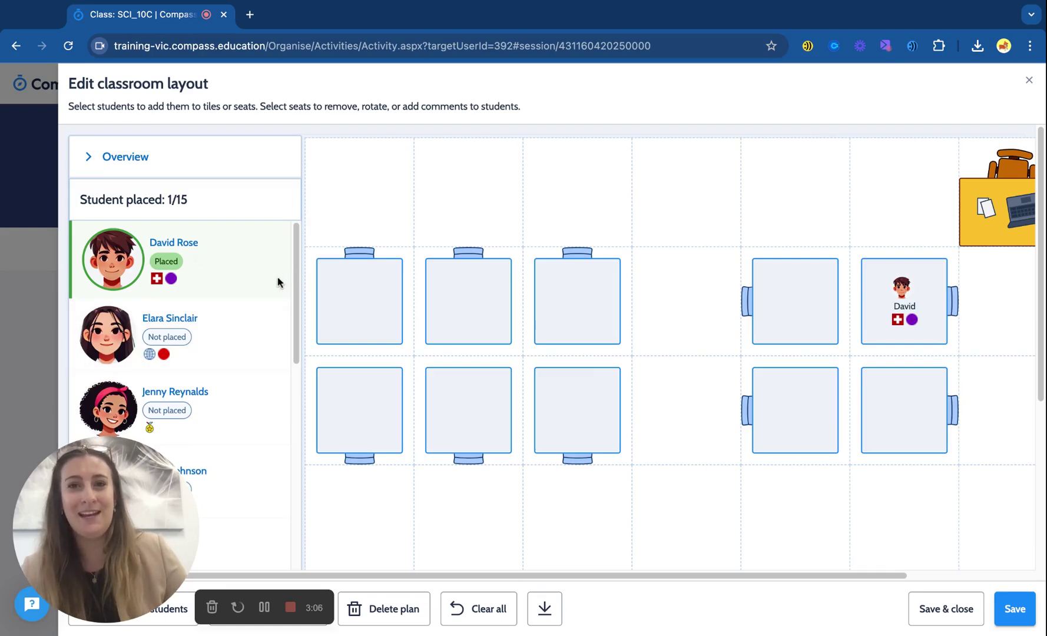
scroll(216, 339, down, 1)
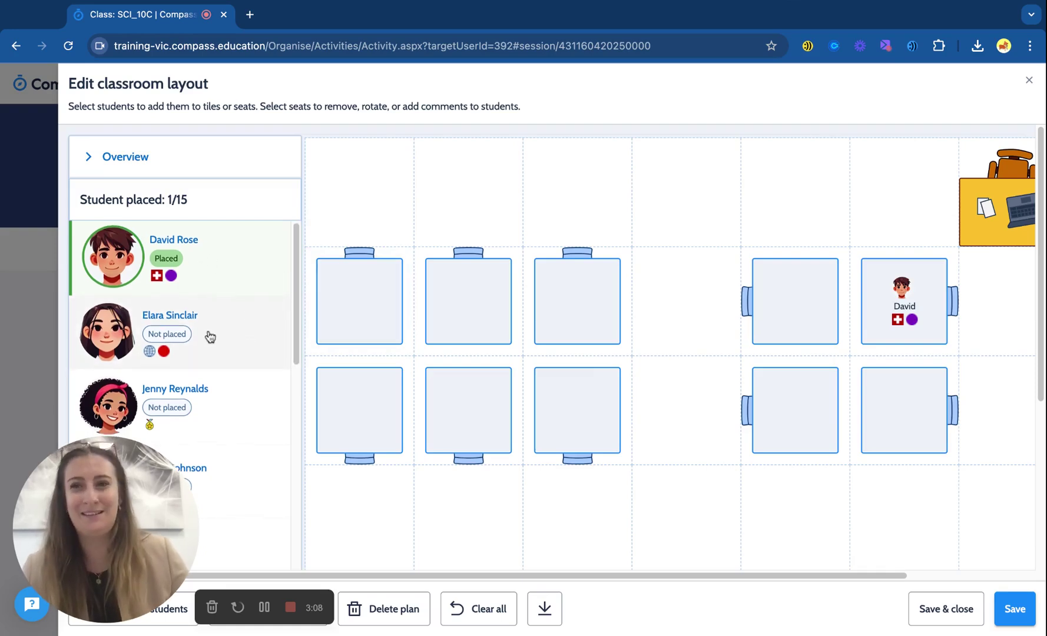
click(217, 339)
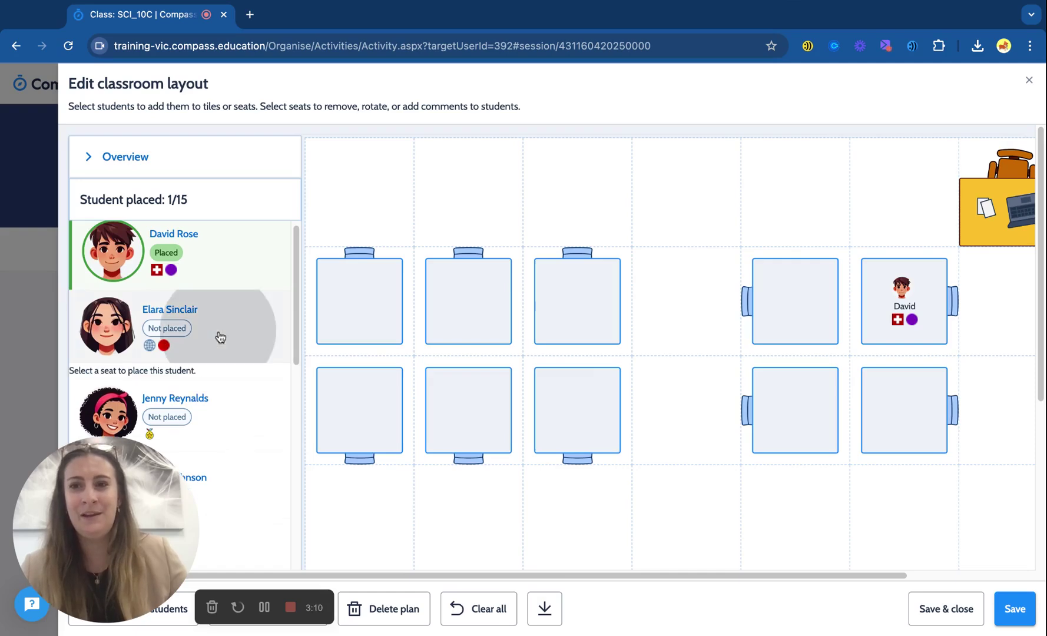
click(888, 418)
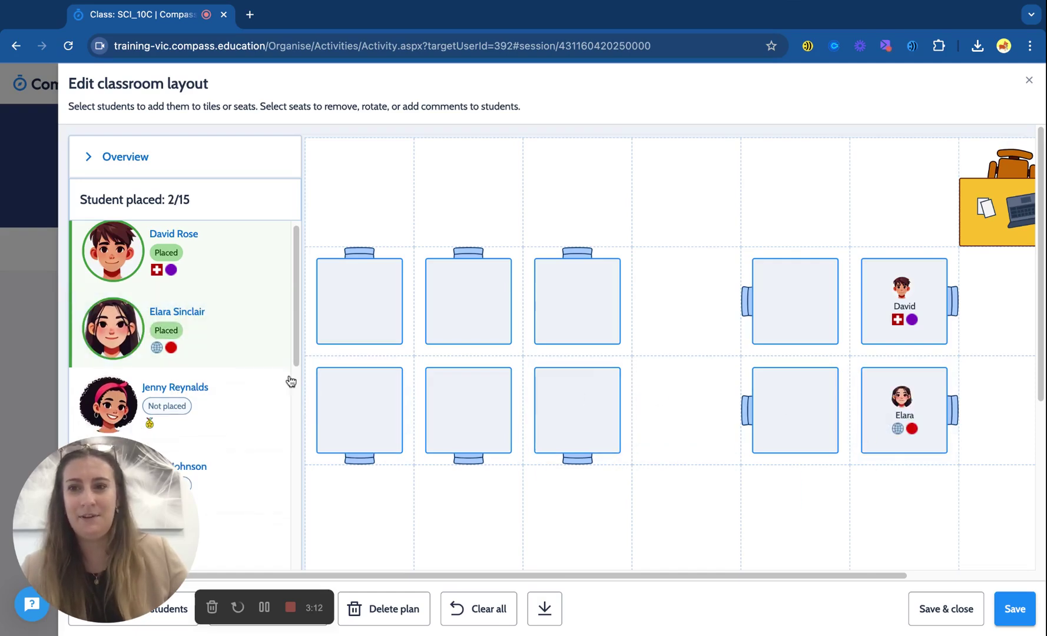
Seat two more students at the third desks of the top and second rows
click(215, 392)
click(569, 308)
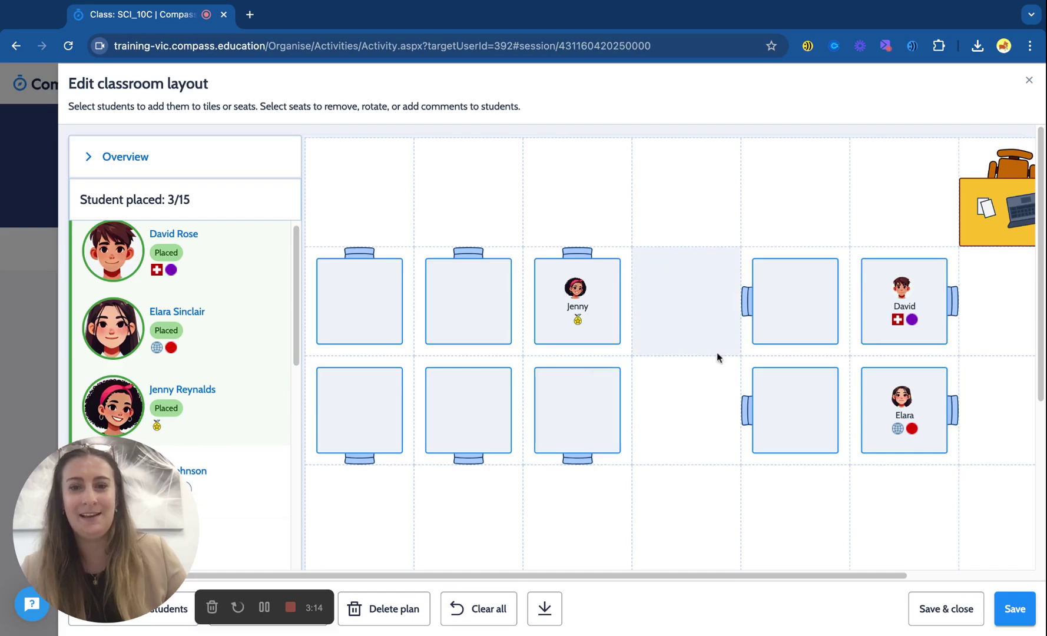
scroll(717, 352, down, 3)
click(205, 415)
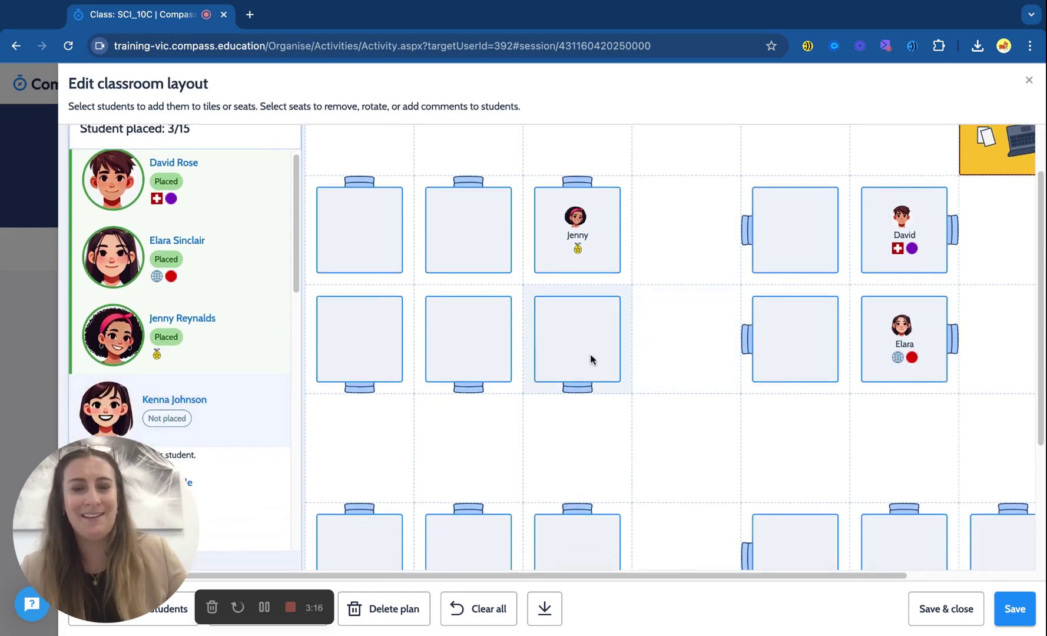
click(591, 359)
scroll(720, 372, down, 1)
scroll(719, 369, up, 2)
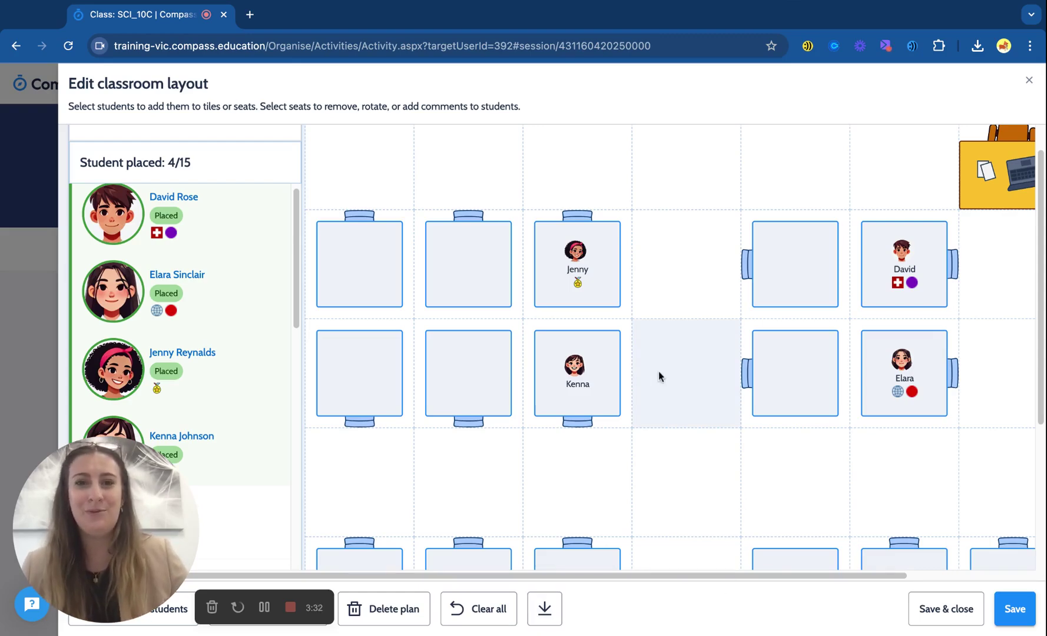
scroll(700, 369, up, 1)
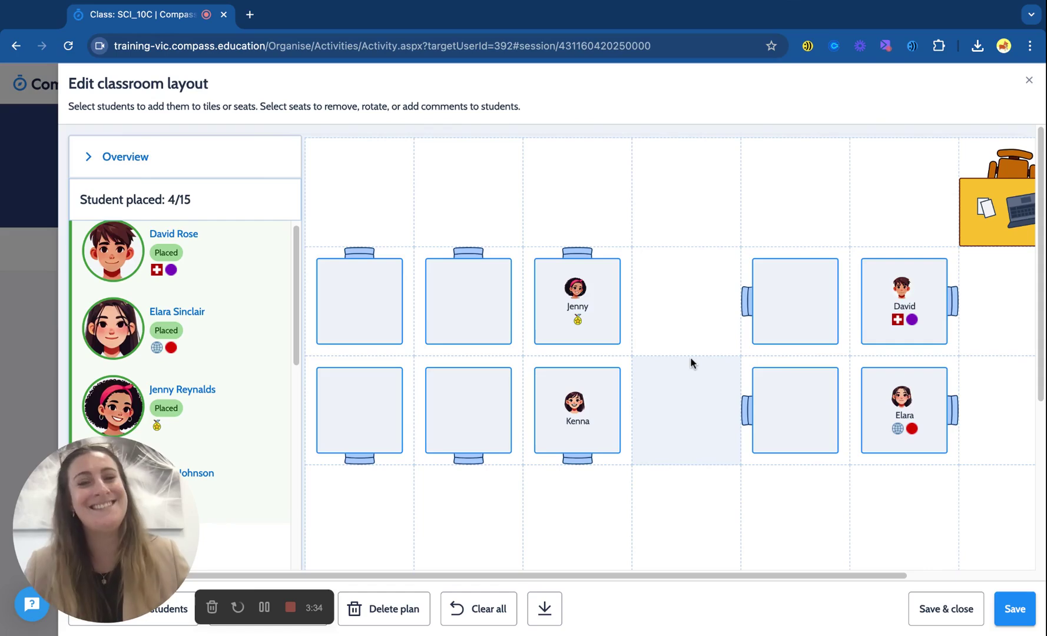